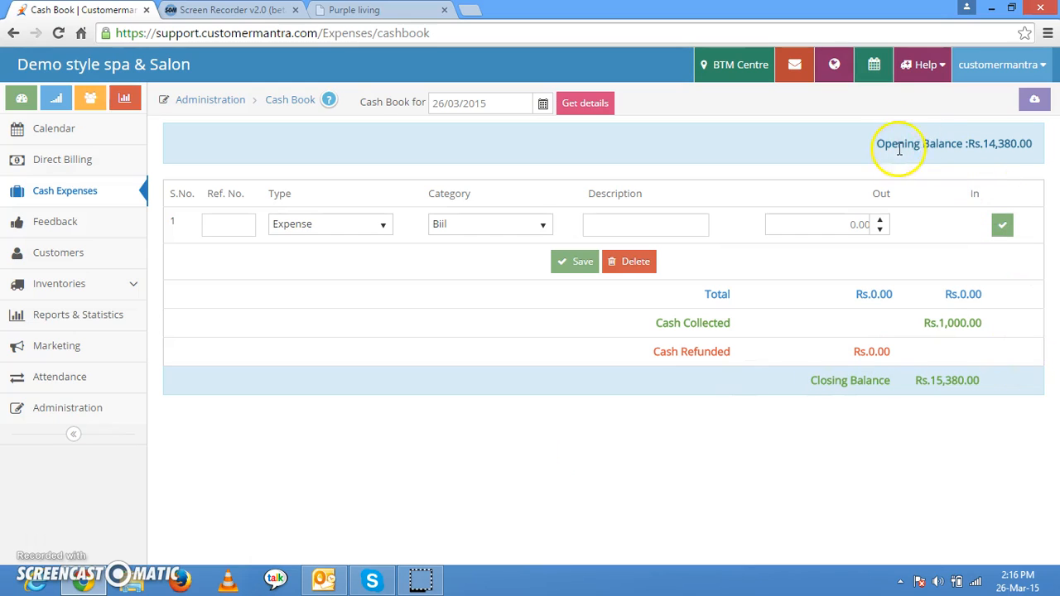
pyautogui.moveTo(875, 144); pyautogui.dragTo(1026, 144)
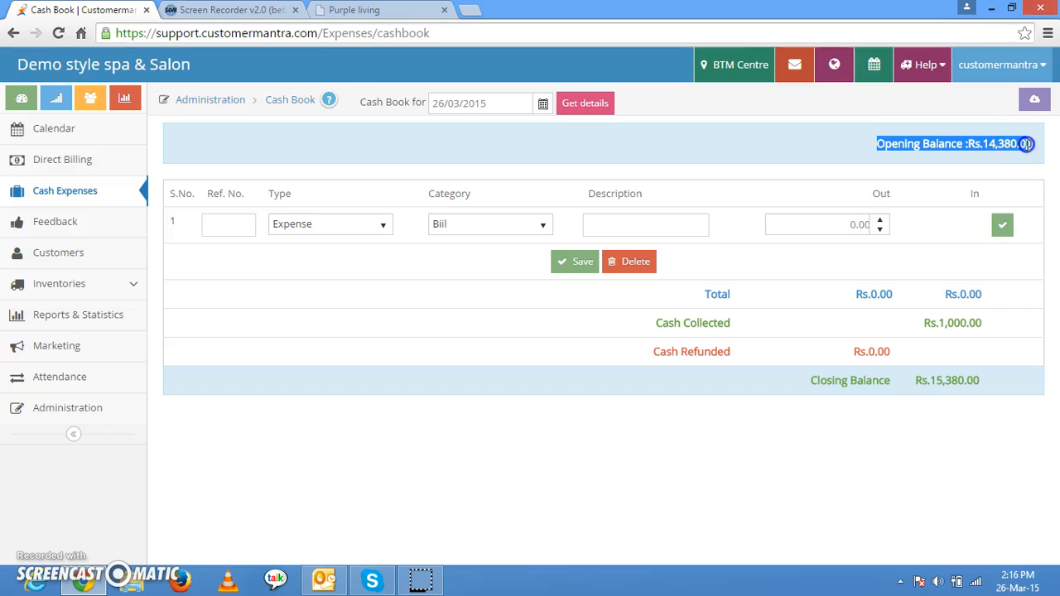
pyautogui.click(851, 147)
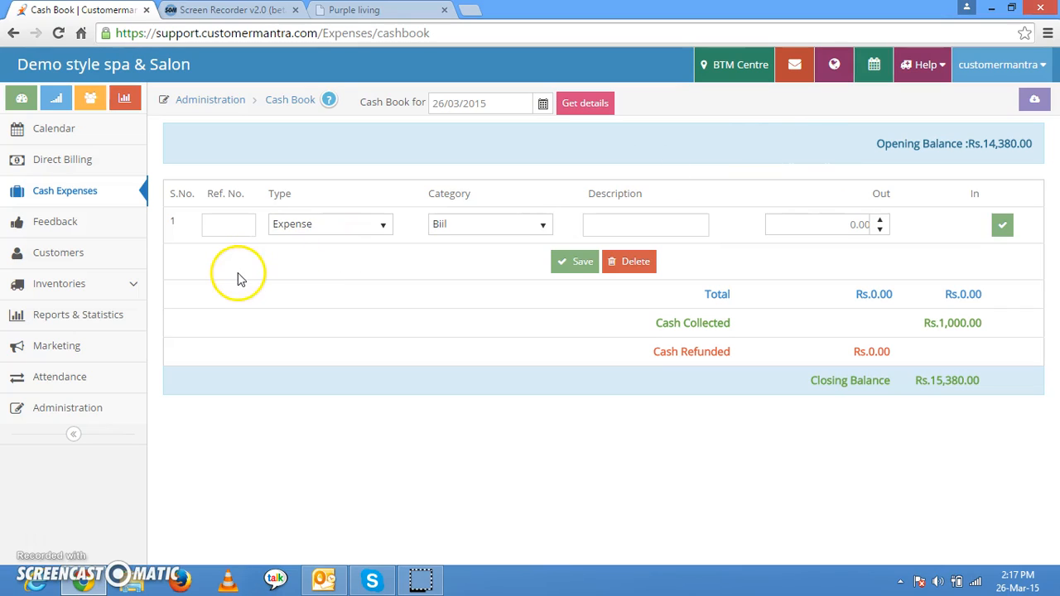
# Step: Give the first cash book entry the reference number 12 and the type Expense
pyautogui.click(236, 228)
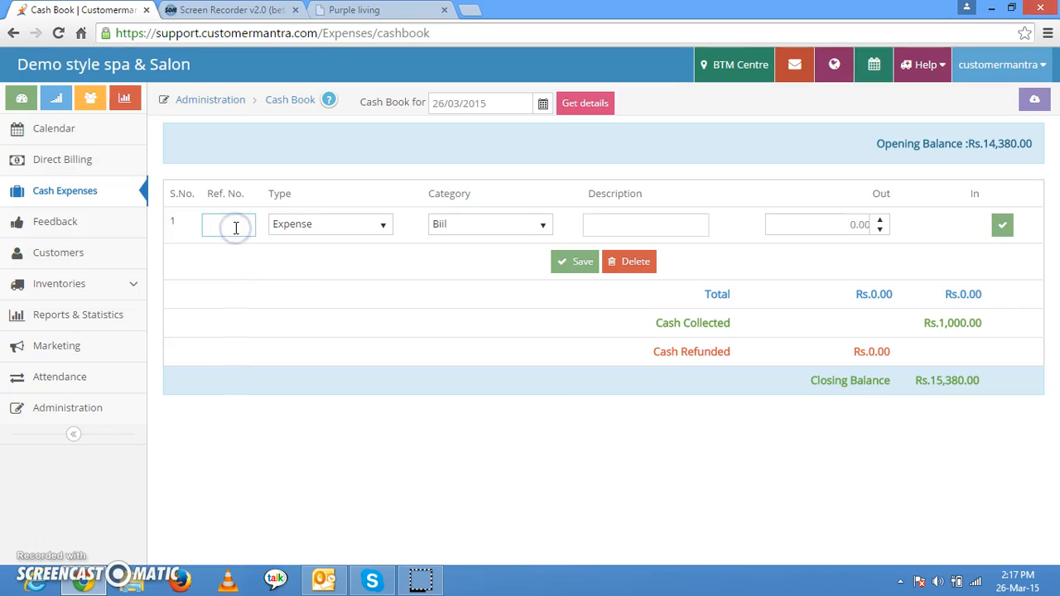
pyautogui.write('12')
pyautogui.click(348, 229)
pyautogui.click(374, 230)
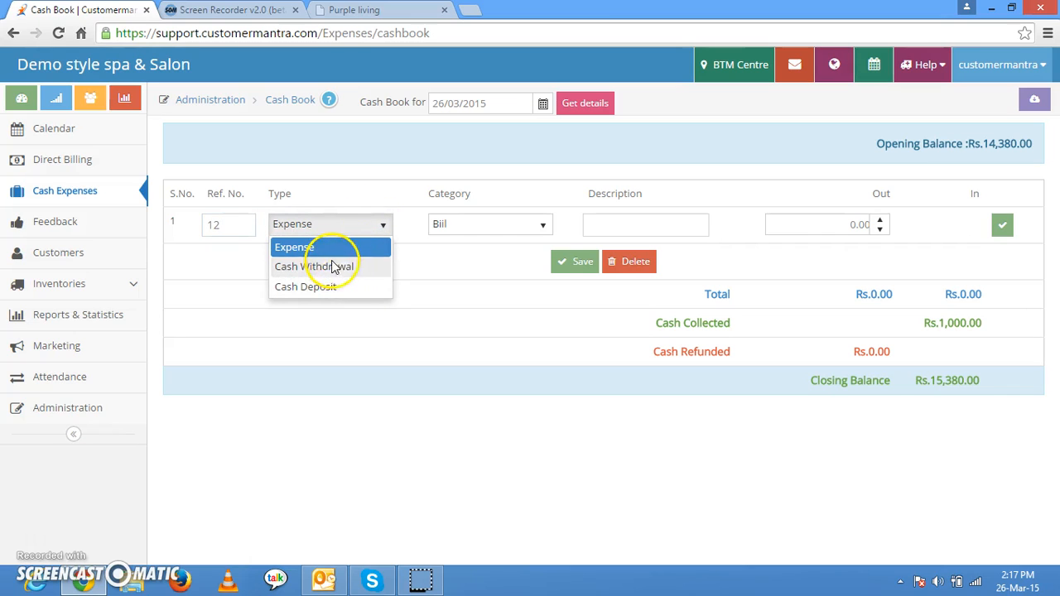
pyautogui.click(331, 246)
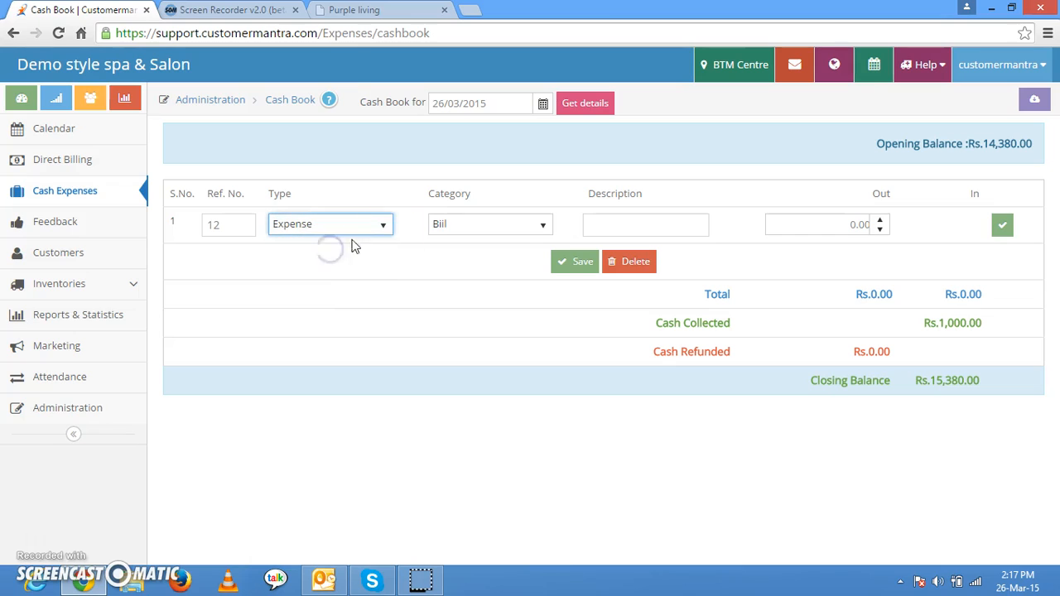
# Step: Complete the expense with category Food, description "Team outing" and an Out amount of 2000, and save it
pyautogui.click(538, 225)
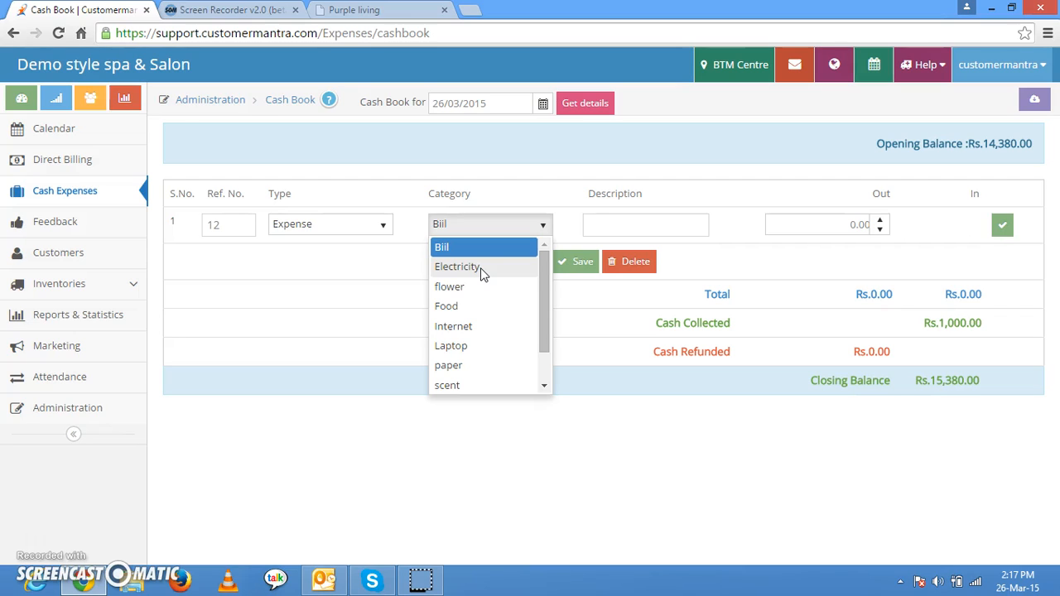
pyautogui.click(449, 306)
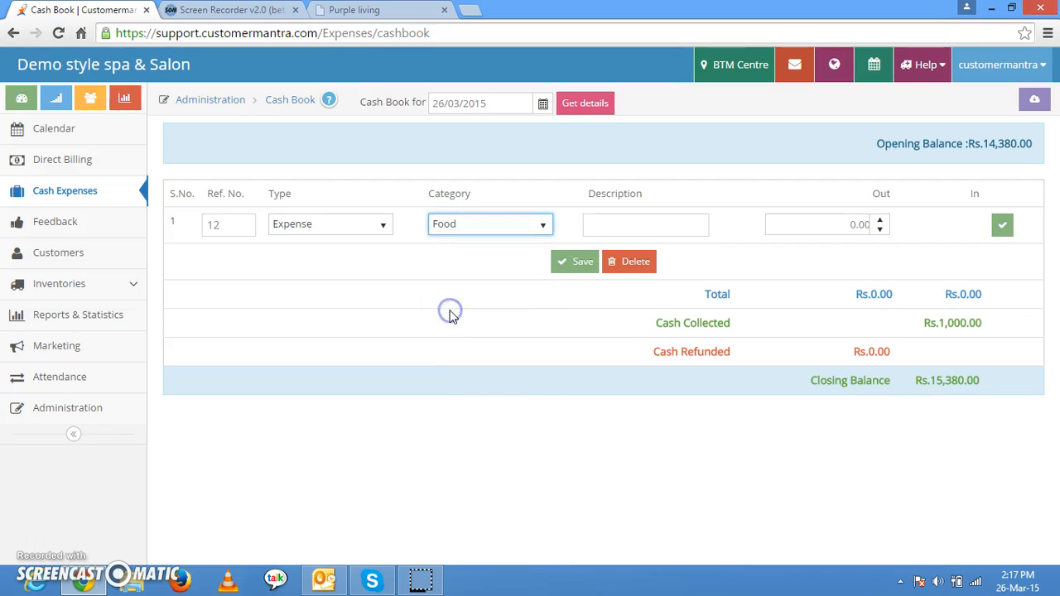
pyautogui.click(627, 227)
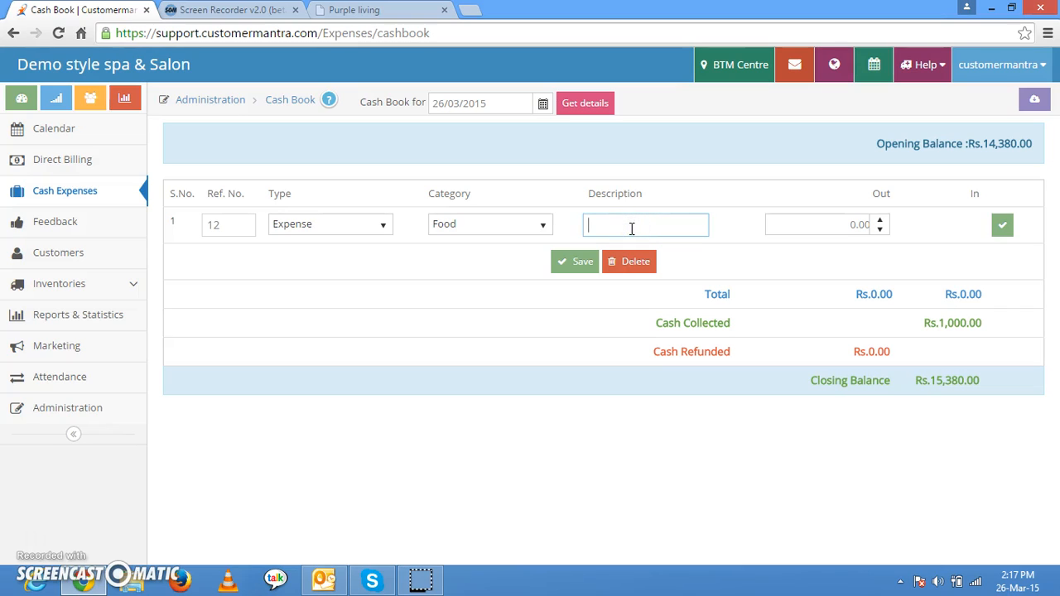
pyautogui.write('Team outing')
pyautogui.click(851, 220)
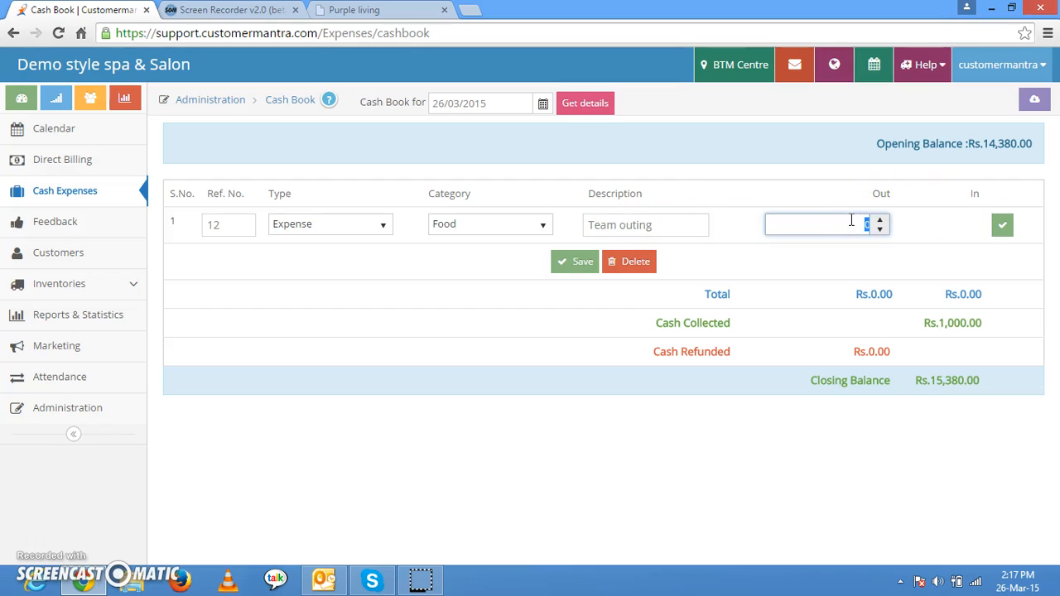
pyautogui.write('2000')
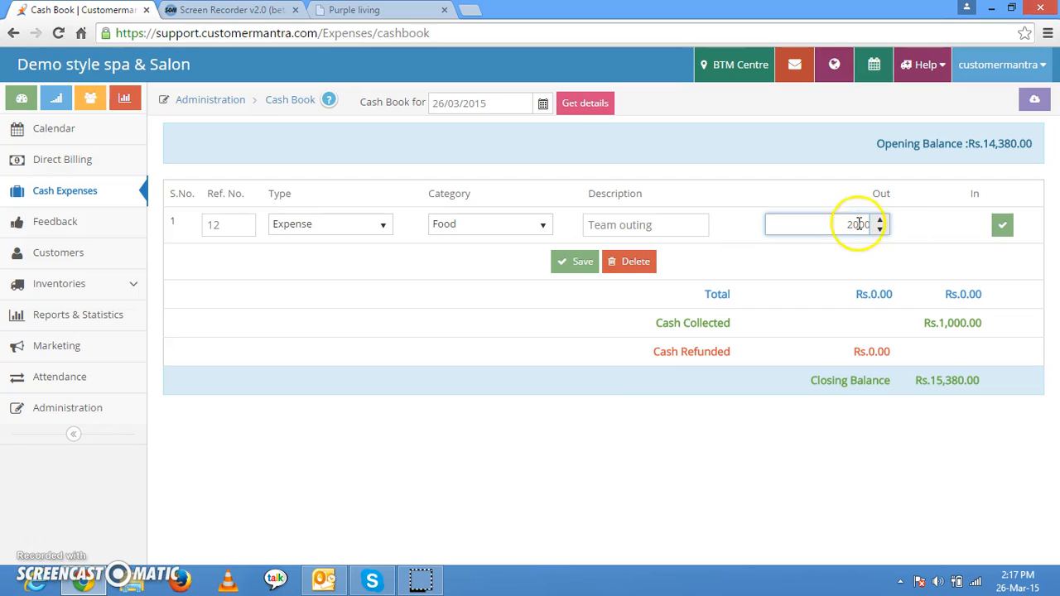
pyautogui.click(583, 263)
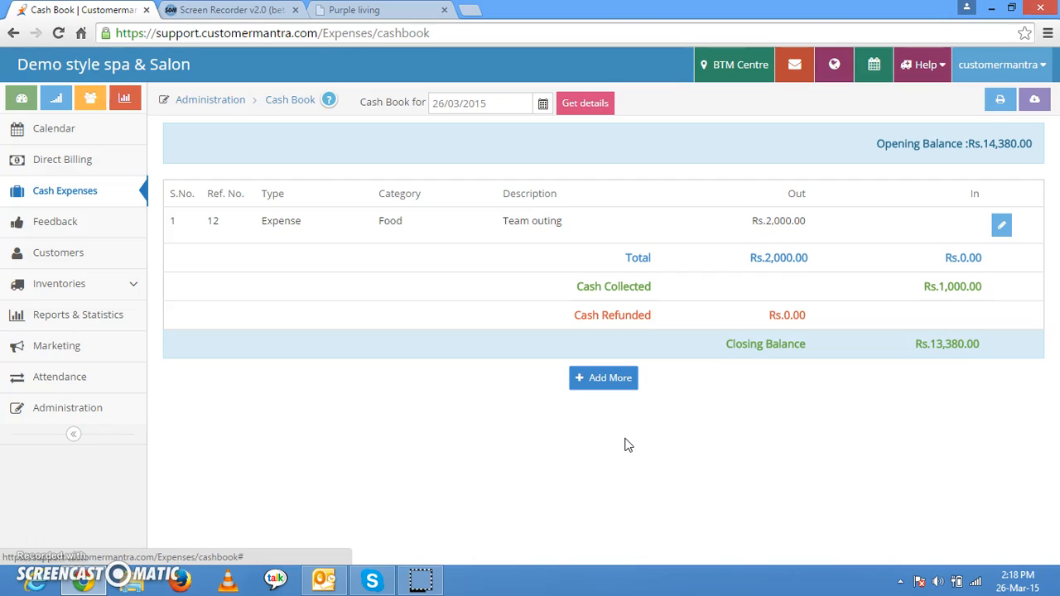
# Step: Add a second cash book entry with reference number 13 and type Cash Deposit
pyautogui.click(592, 383)
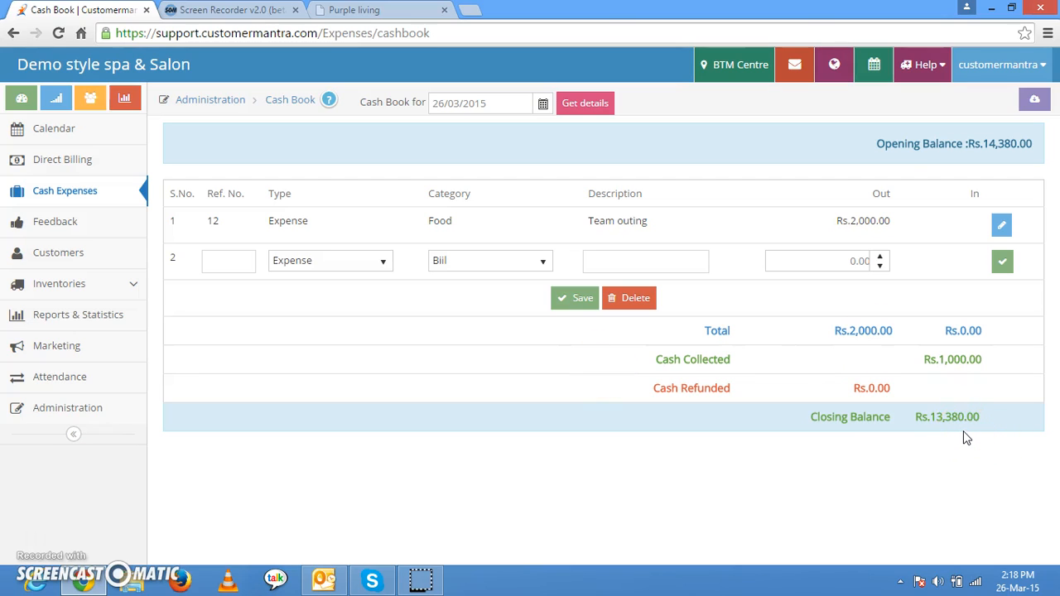
pyautogui.click(213, 256)
pyautogui.write('13')
pyautogui.click(382, 261)
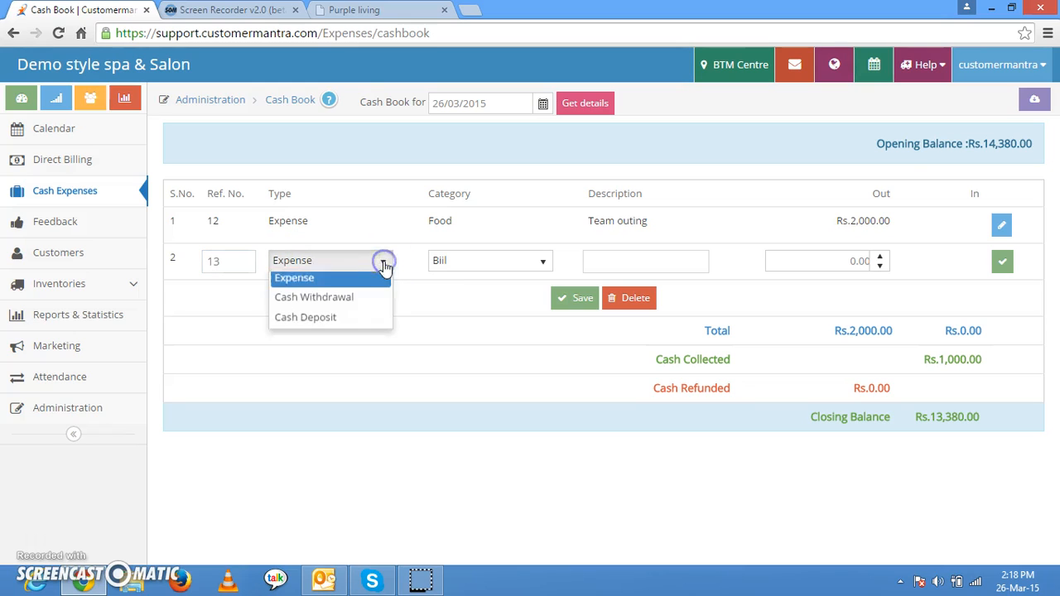
pyautogui.click(327, 324)
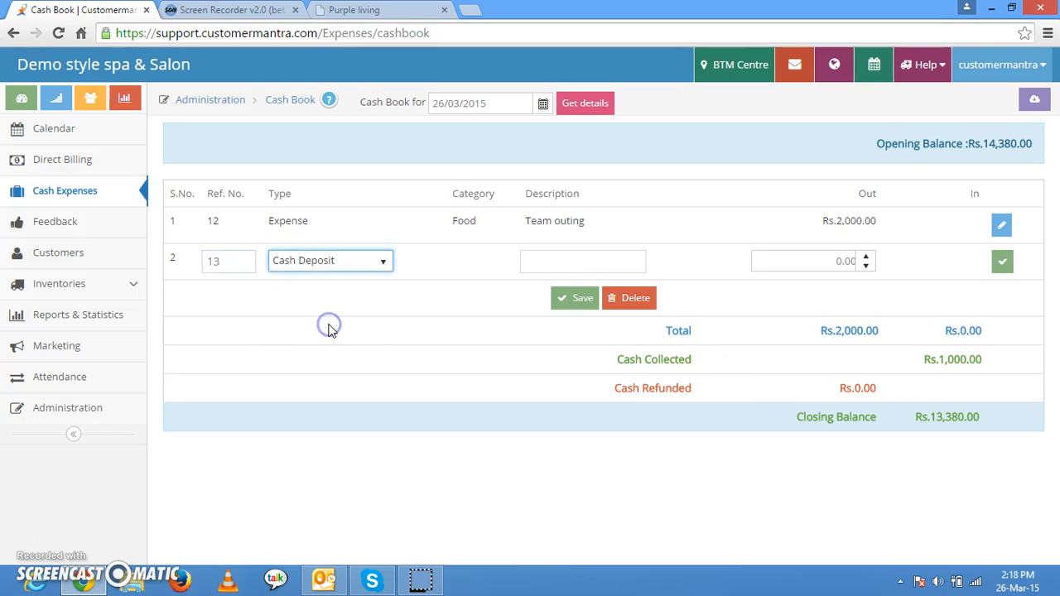
# Step: Describe the cash deposit as "Deposited Rs. 13000", set its Out amount to 13000 and save the entry
pyautogui.click(564, 262)
pyautogui.write('De')
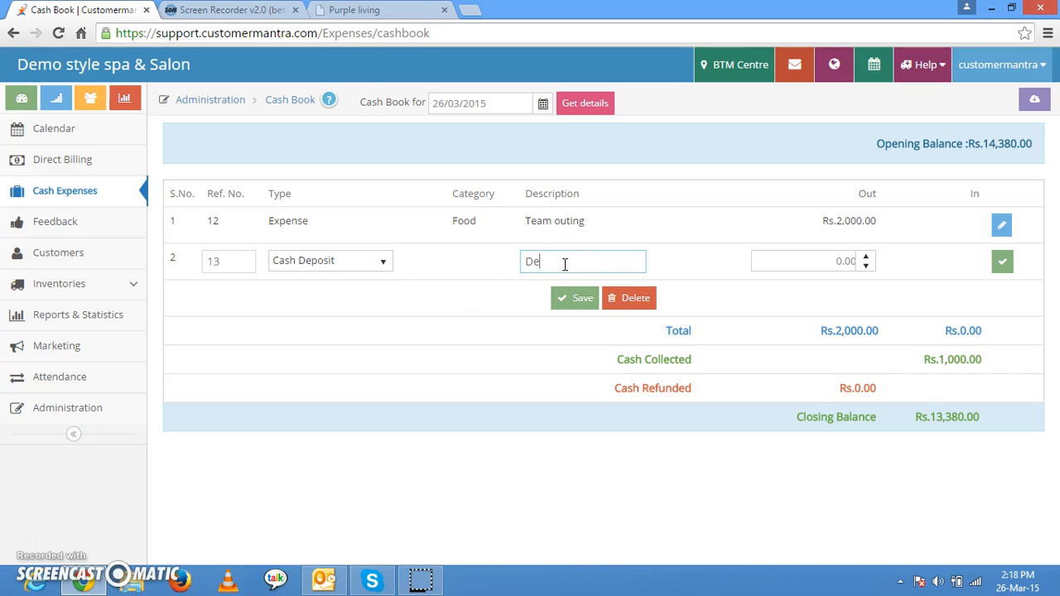
pyautogui.write('posited Rs. 13000')
pyautogui.doubleClick(828, 262)
pyautogui.write('13000')
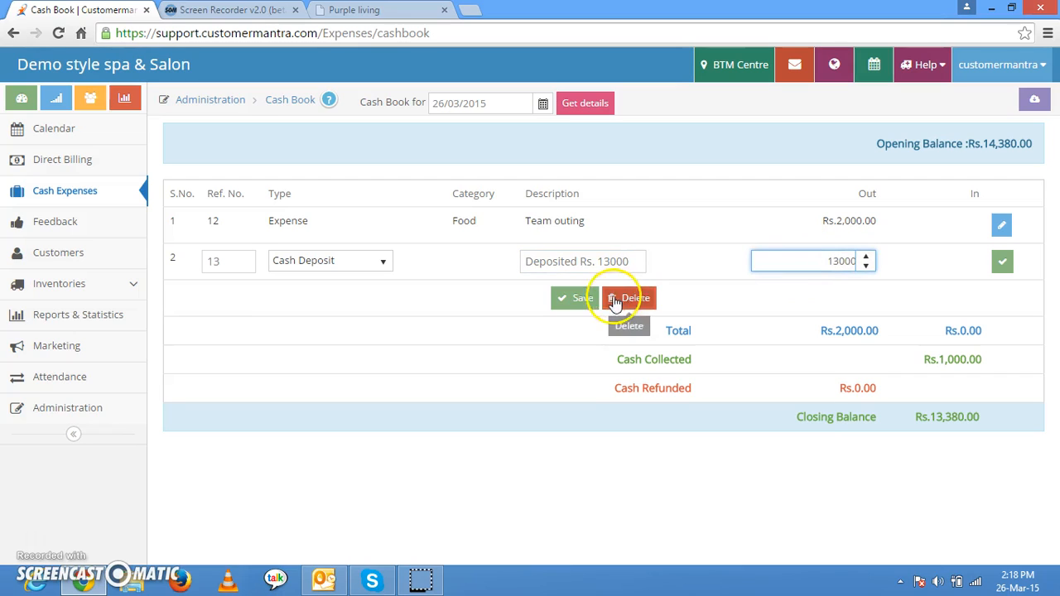
pyautogui.click(568, 303)
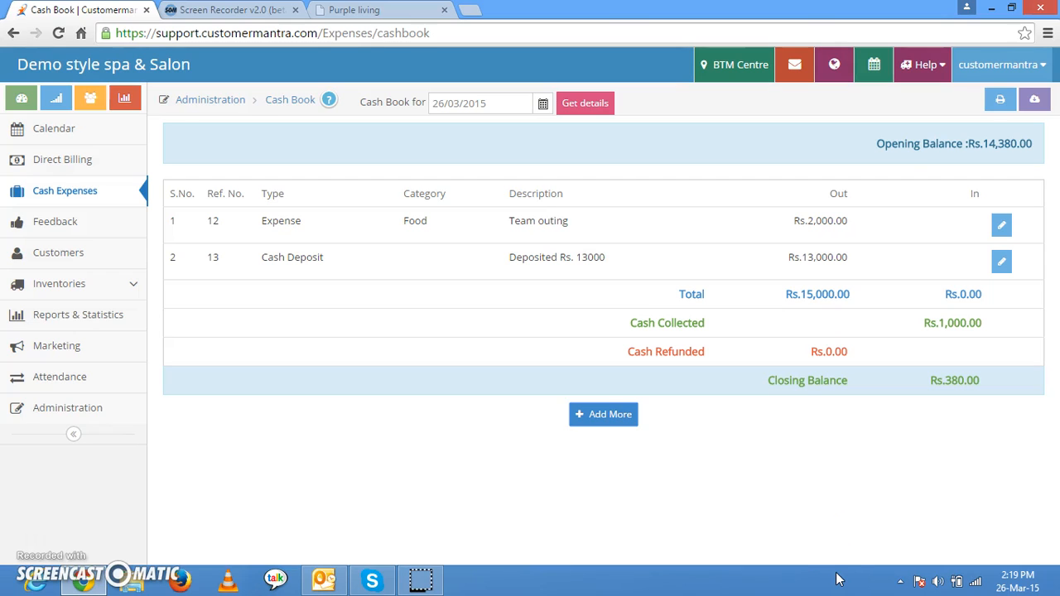
# Step: Open the feedback form for the customer listed on 26/03/2015 in the feedback kiosk
pyautogui.click(70, 222)
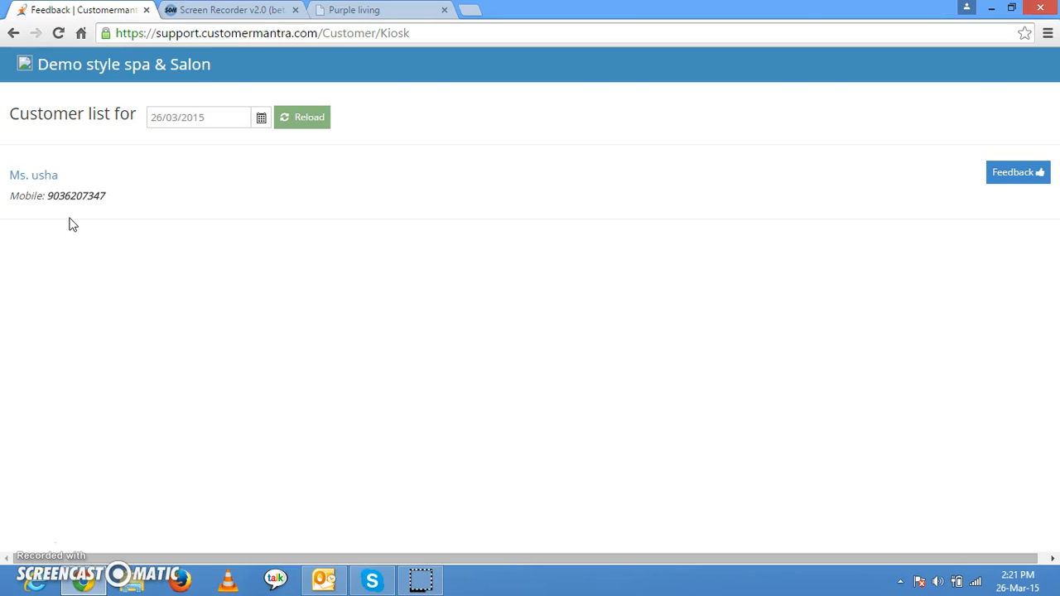
pyautogui.click(70, 223)
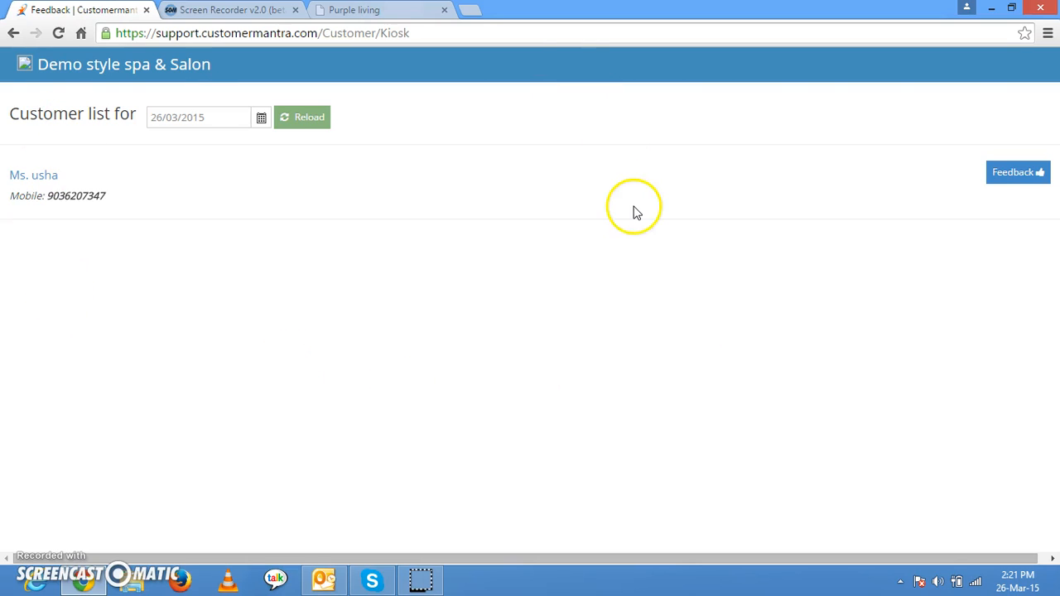
pyautogui.click(1008, 168)
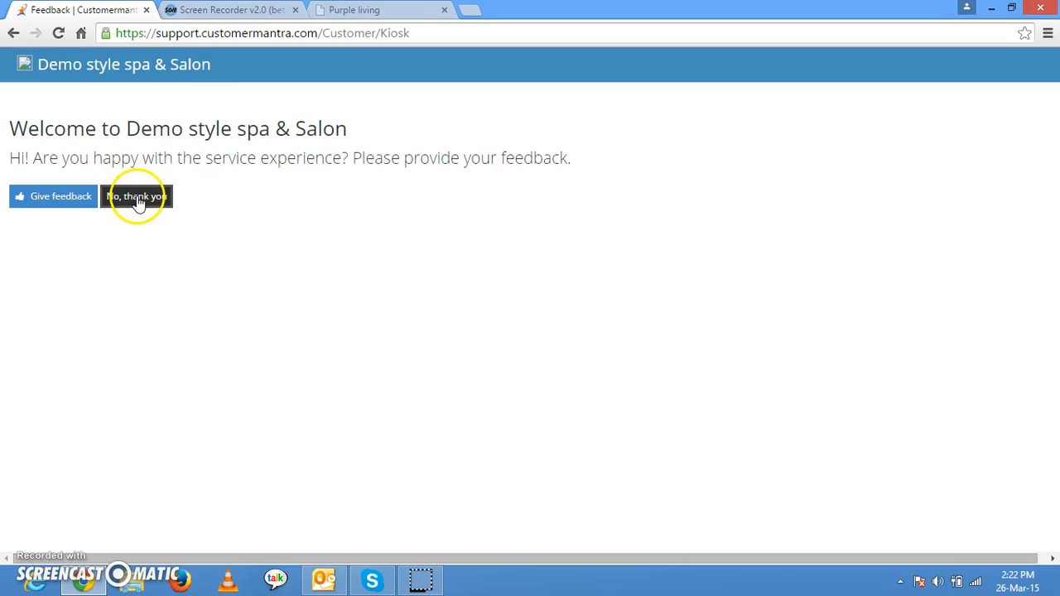
pyautogui.click(57, 206)
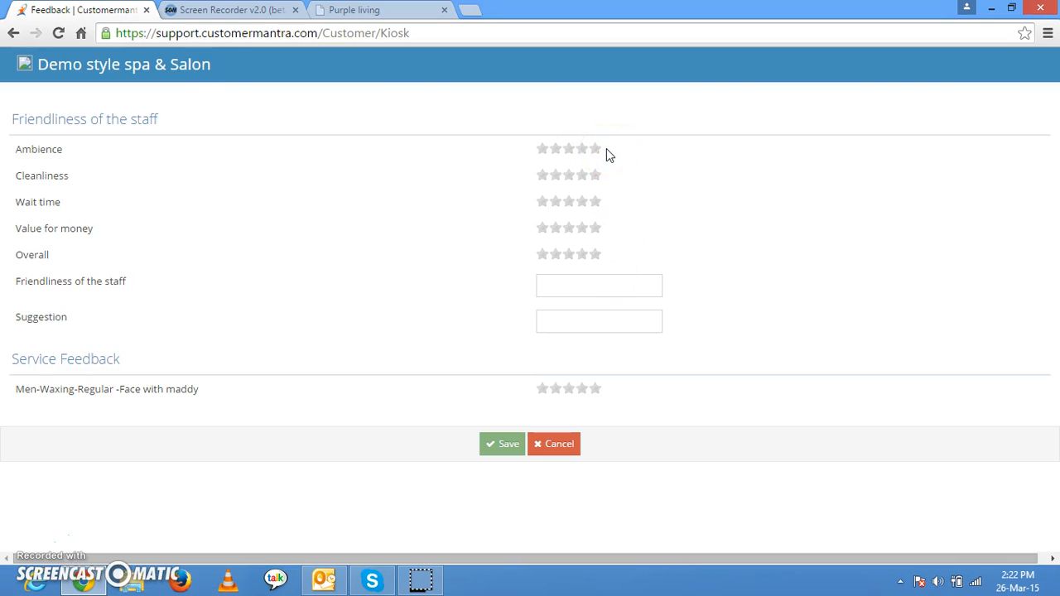
# Step: Rate Ambience 5 stars, Cleanliness 3, Wait time 4, Value for money 4 and Overall 3
pyautogui.click(563, 286)
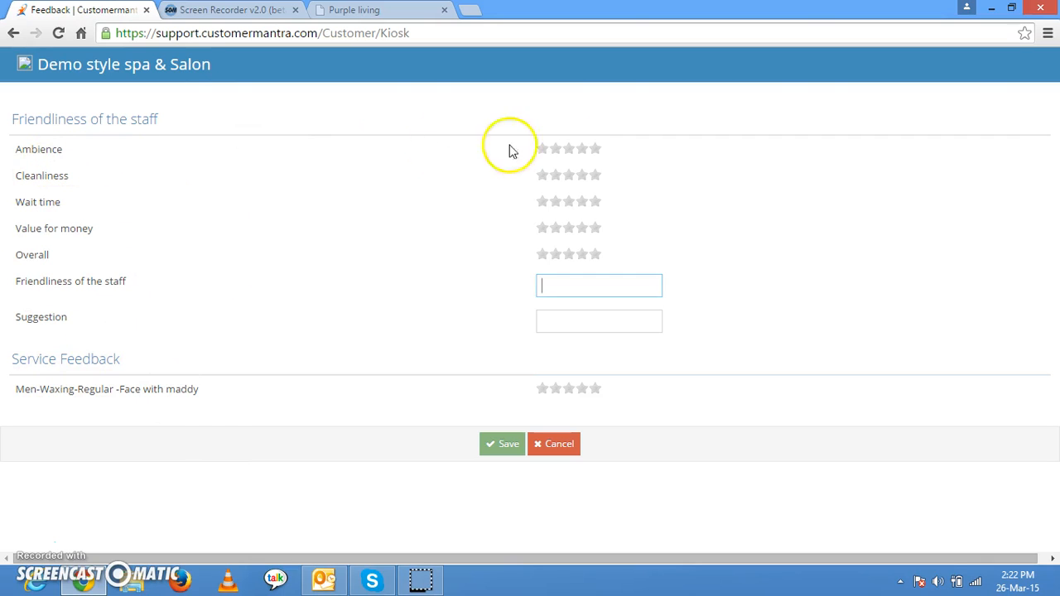
pyautogui.click(589, 150)
pyautogui.click(576, 174)
pyautogui.click(583, 203)
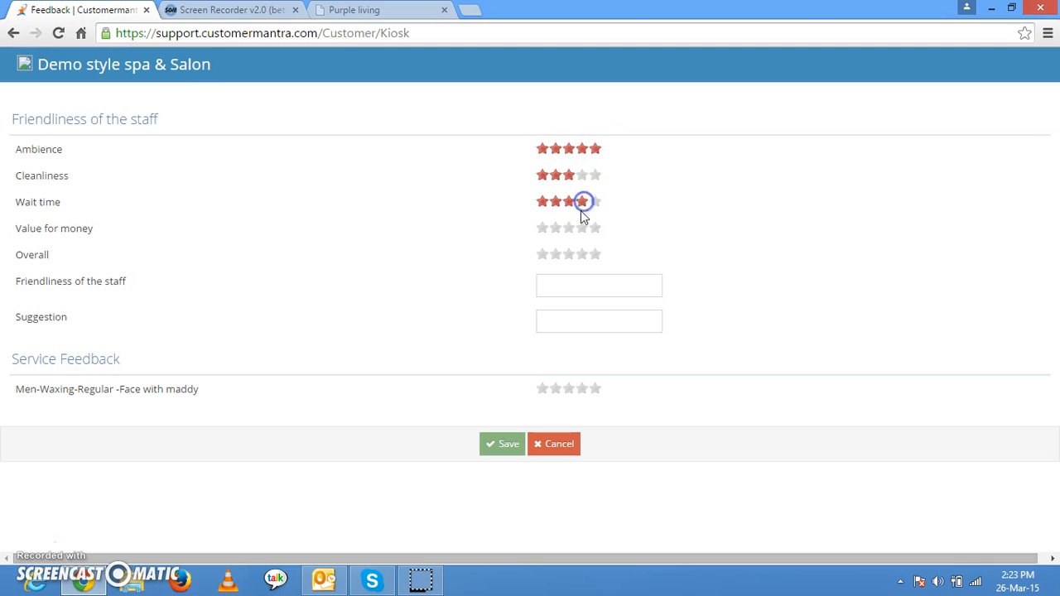
pyautogui.click(583, 228)
pyautogui.click(568, 255)
# Step: Enter "Good" for staff friendliness and "Test" as the suggestion, rate the Men-Waxing-Regular-Face service 4 stars, and save the feedback
pyautogui.click(569, 281)
pyautogui.write('Good')
pyautogui.click(568, 318)
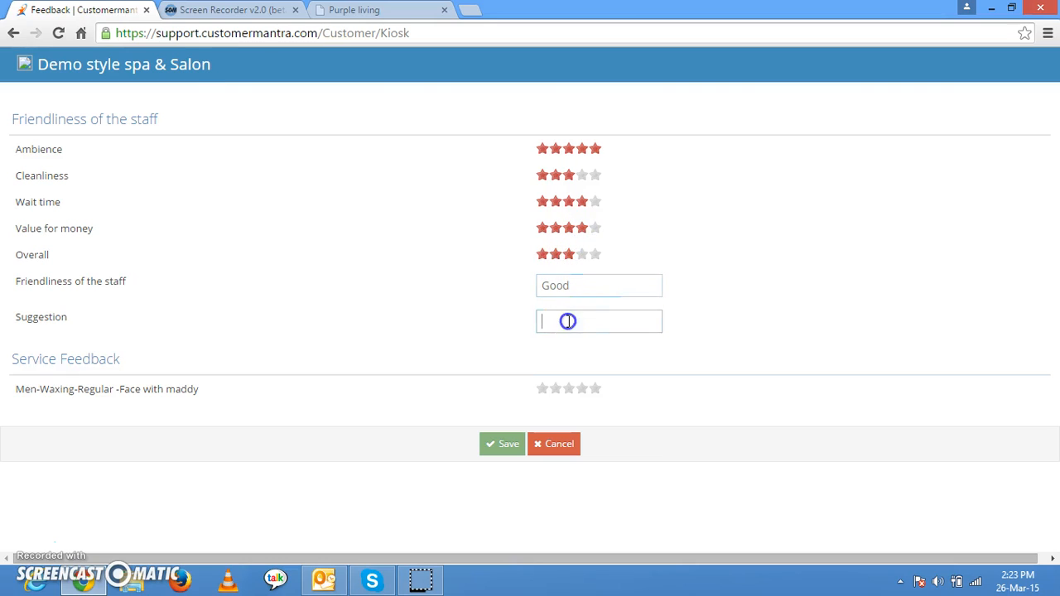
pyautogui.write('Test')
pyautogui.click(583, 388)
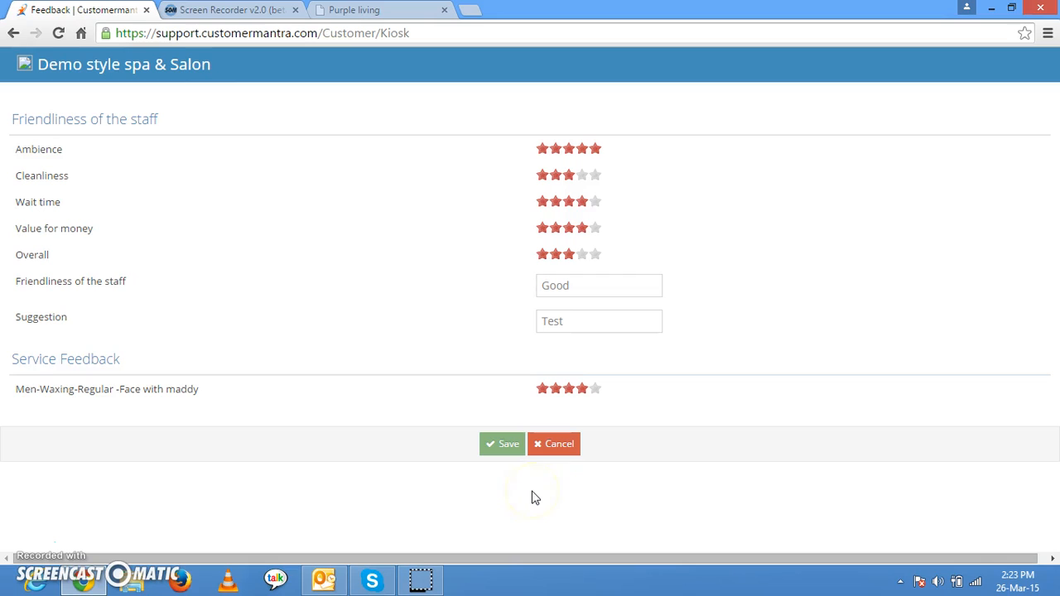
pyautogui.click(505, 447)
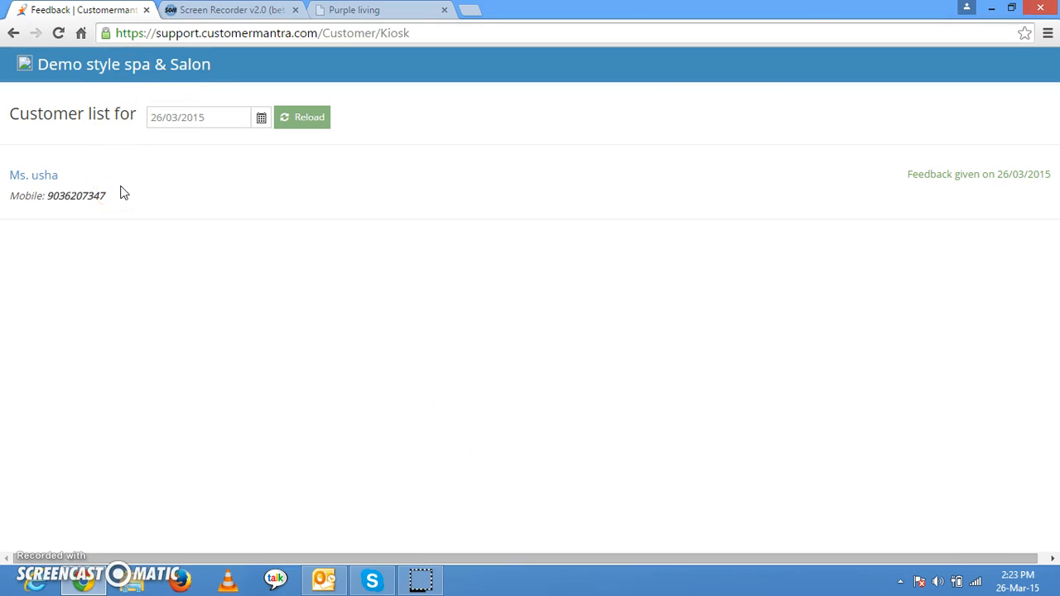
# Step: Leave the feedback kiosk for the Customers view, end its guided tour and search for the customer by unique ID
pyautogui.click(14, 32)
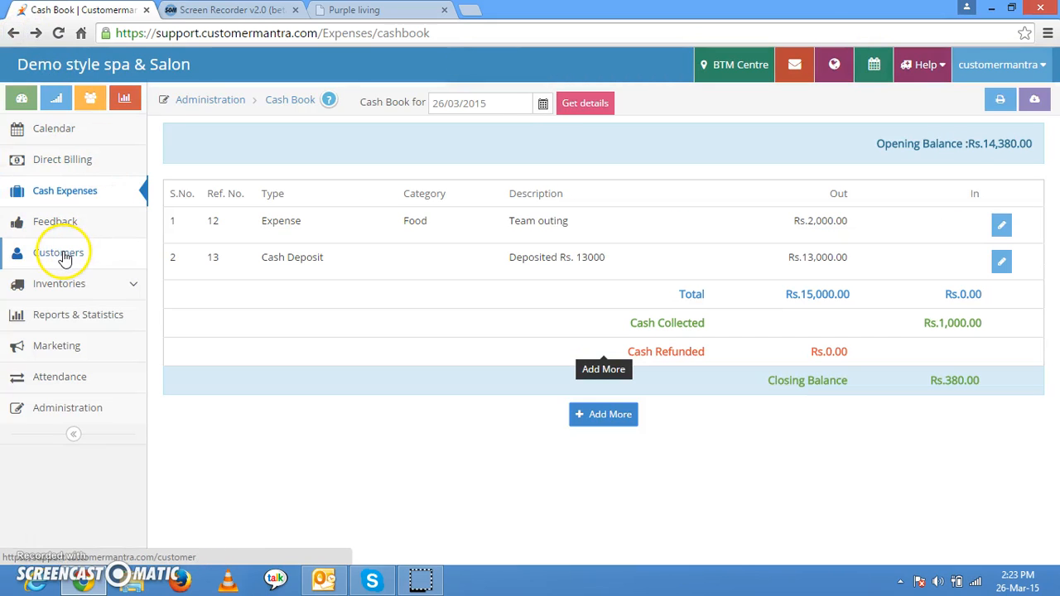
pyautogui.click(64, 258)
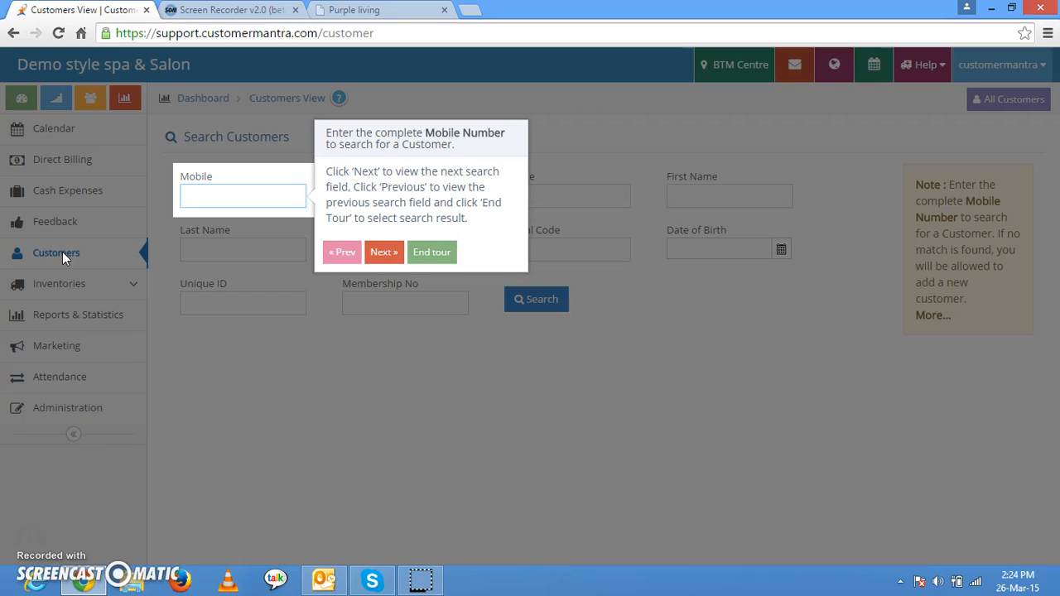
pyautogui.click(204, 304)
pyautogui.click(419, 257)
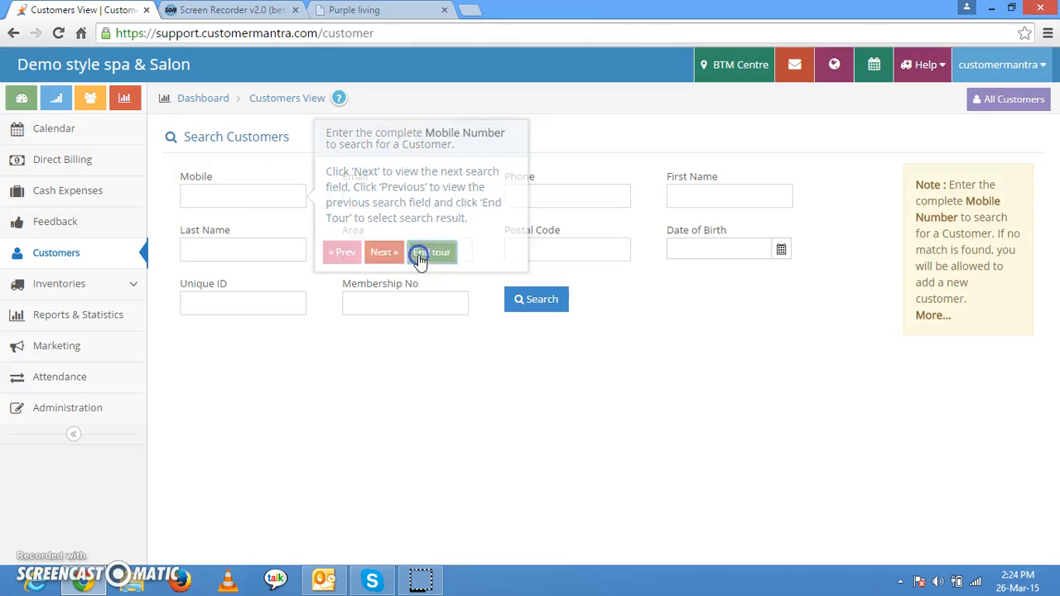
pyautogui.click(221, 305)
pyautogui.write('1')
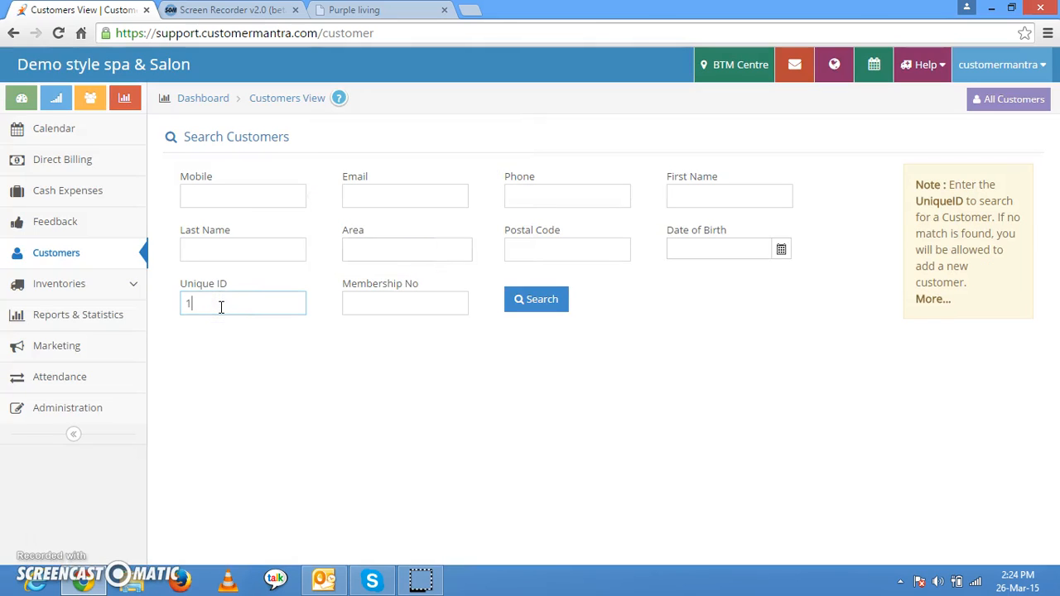
pyautogui.press('Return')
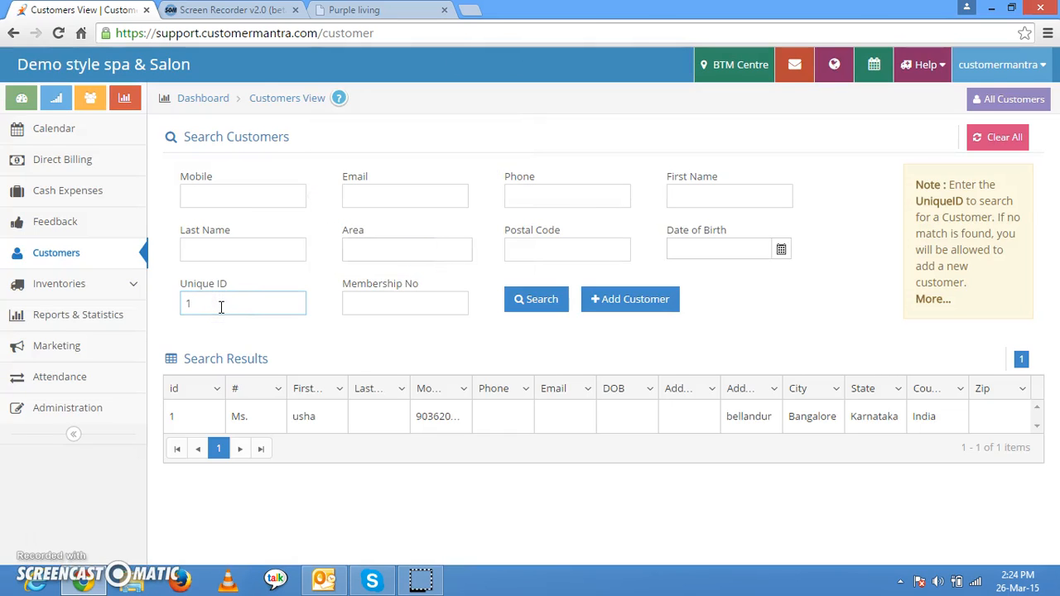
# Step: Open the found customer's info and view the appointments and the bills
pyautogui.click(307, 415)
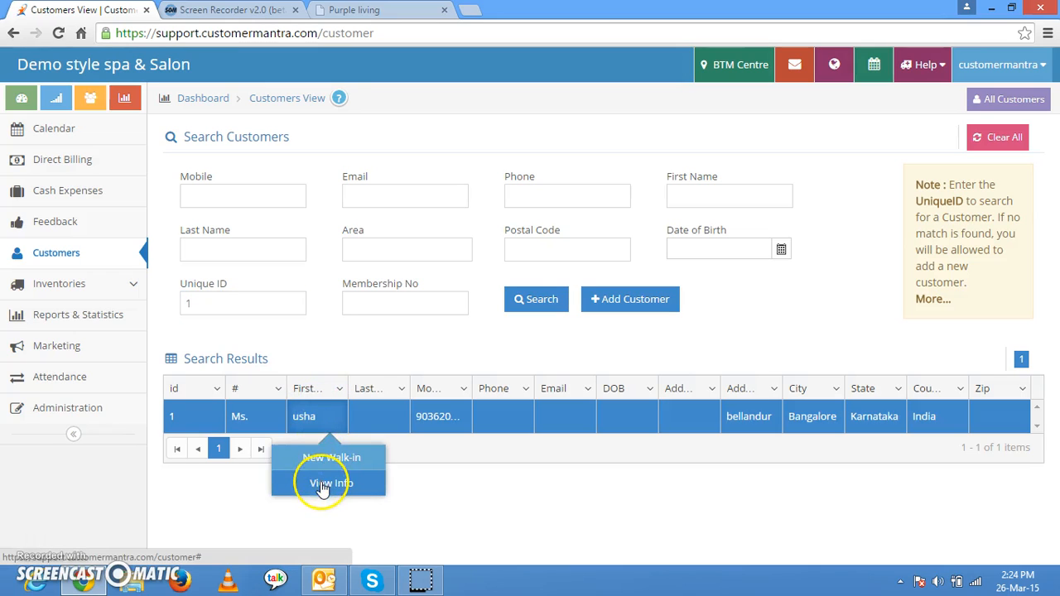
pyautogui.click(323, 483)
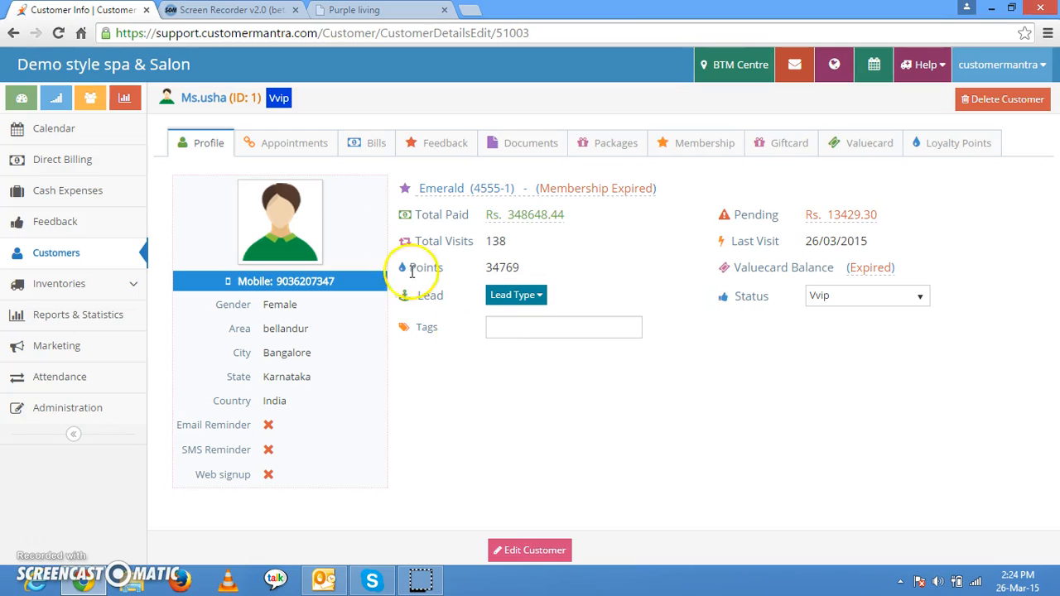
pyautogui.click(277, 149)
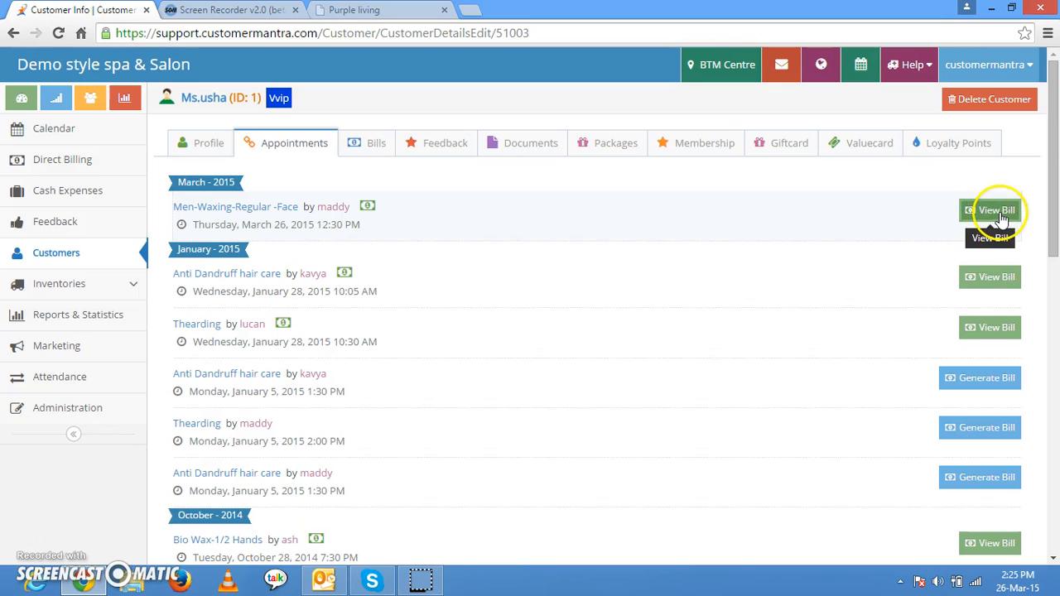
pyautogui.click(371, 145)
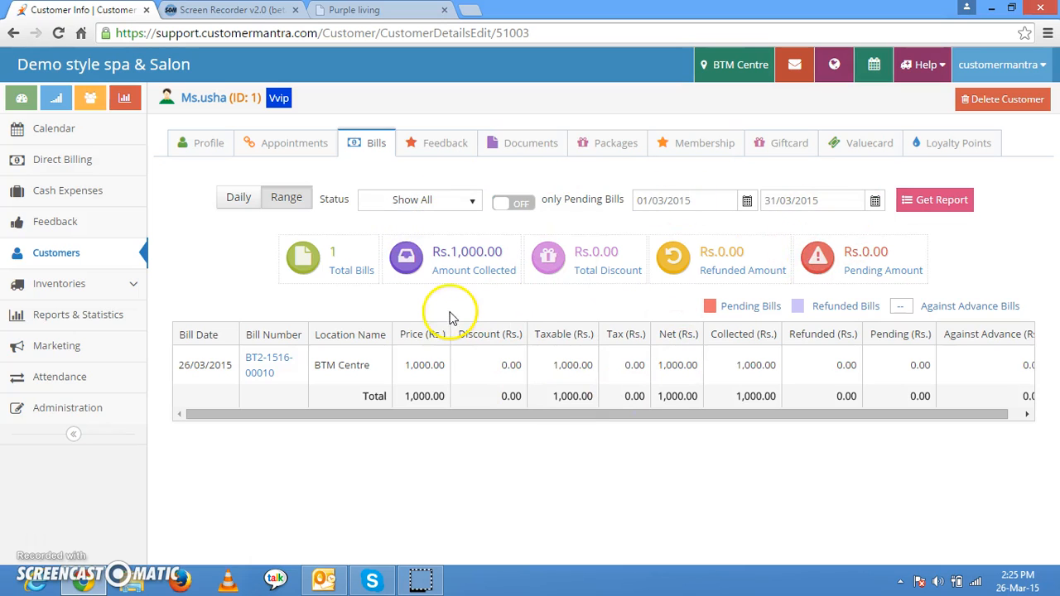
# Step: Review the customer's feedback ratings and check the total visits in the profile before returning to the feedback report
pyautogui.click(444, 146)
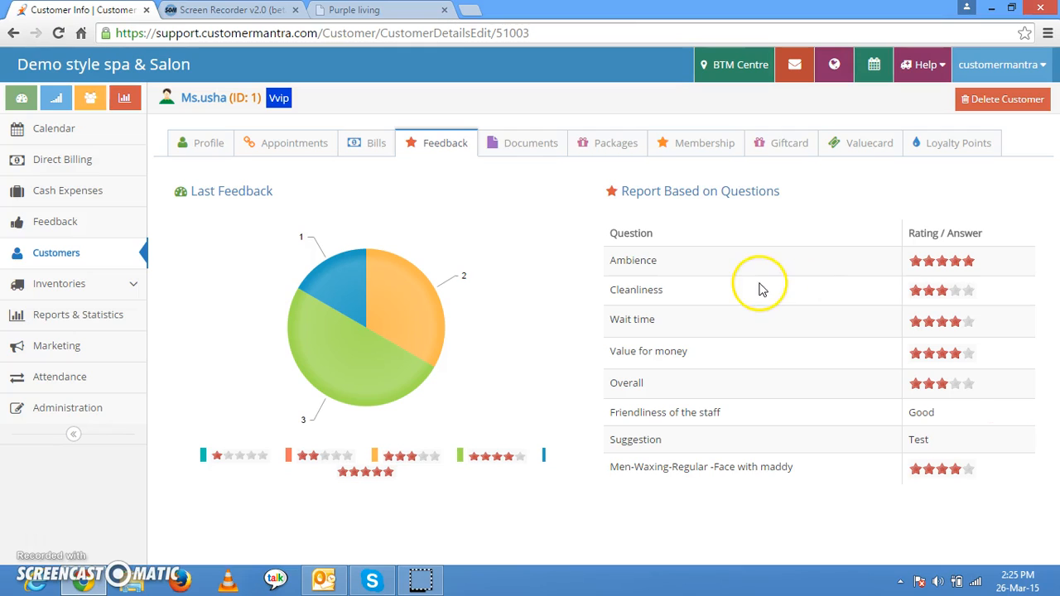
pyautogui.click(220, 148)
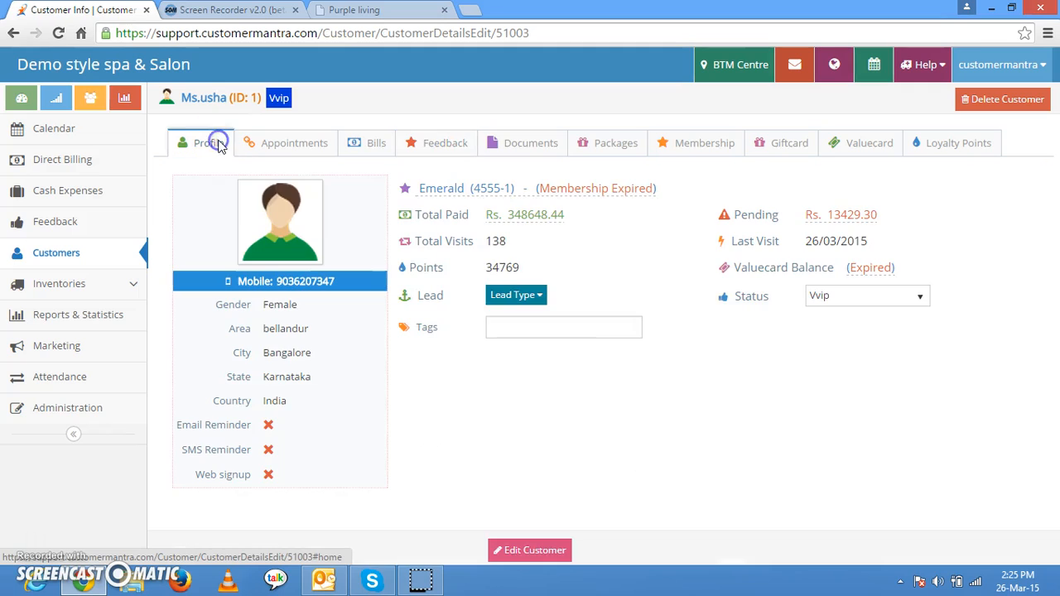
pyautogui.tripleClick(487, 240)
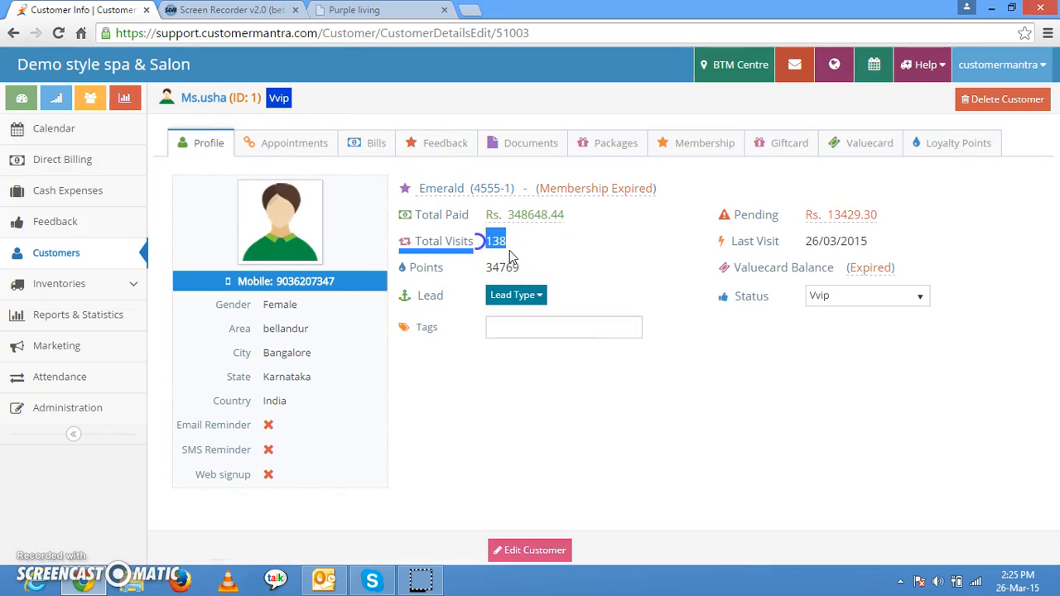
pyautogui.click(432, 143)
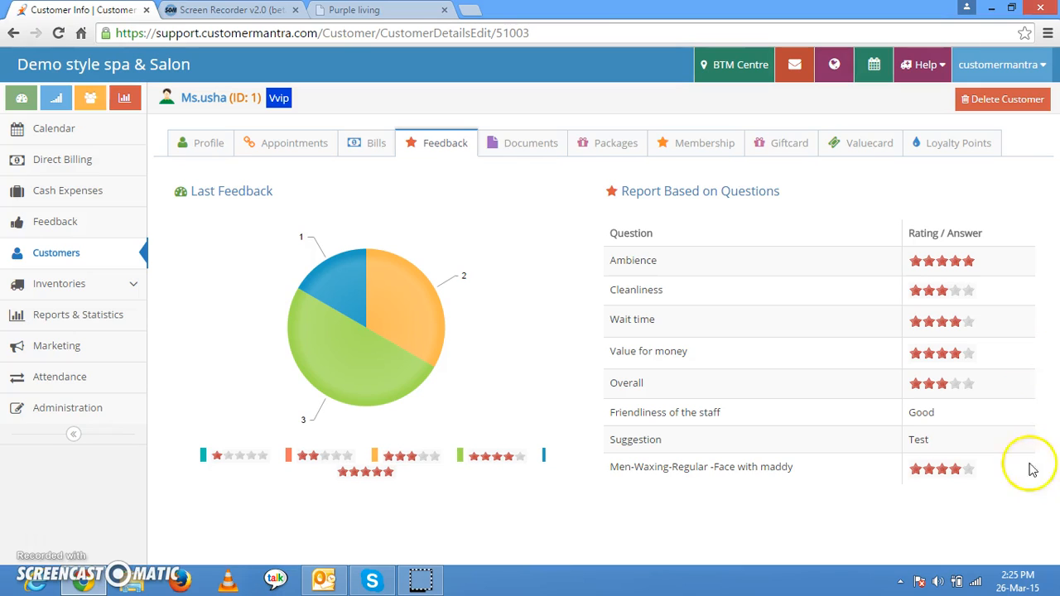
# Step: View the customer's documents and packages, and show the service details of the first p1 package
pyautogui.click(517, 144)
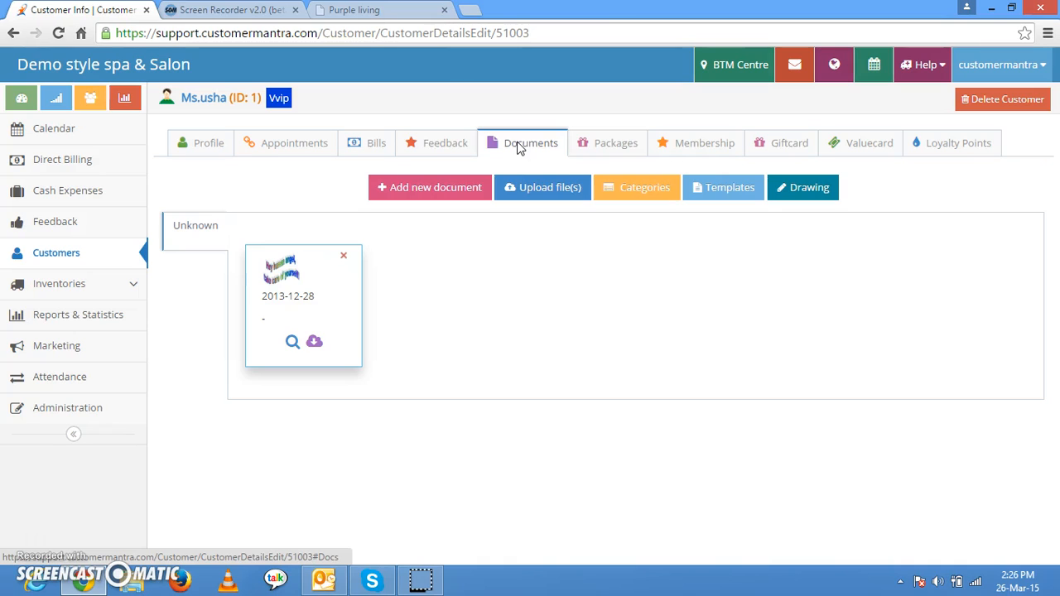
pyautogui.click(612, 149)
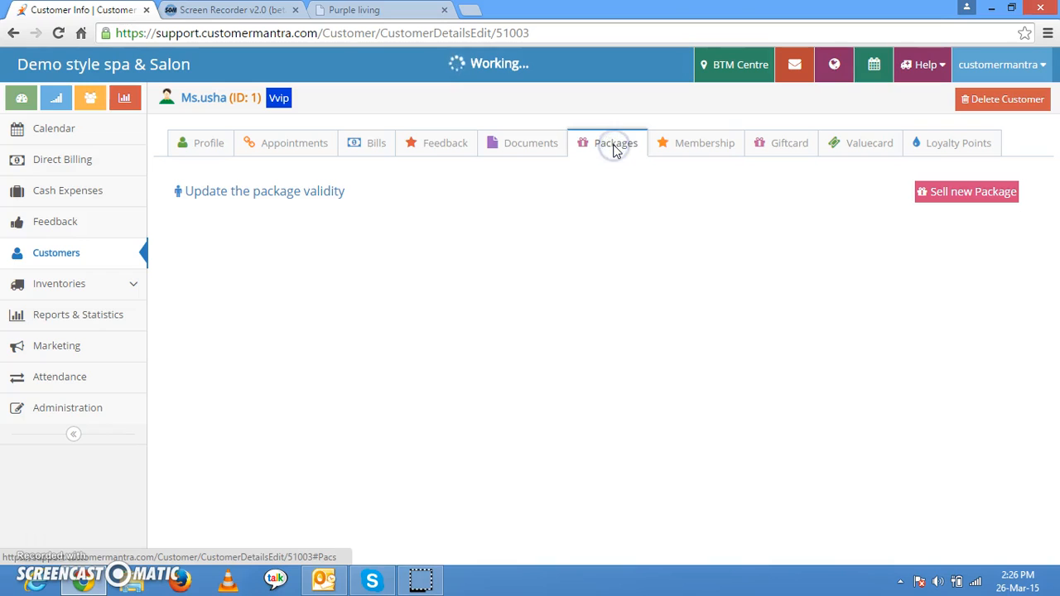
pyautogui.click(1031, 314)
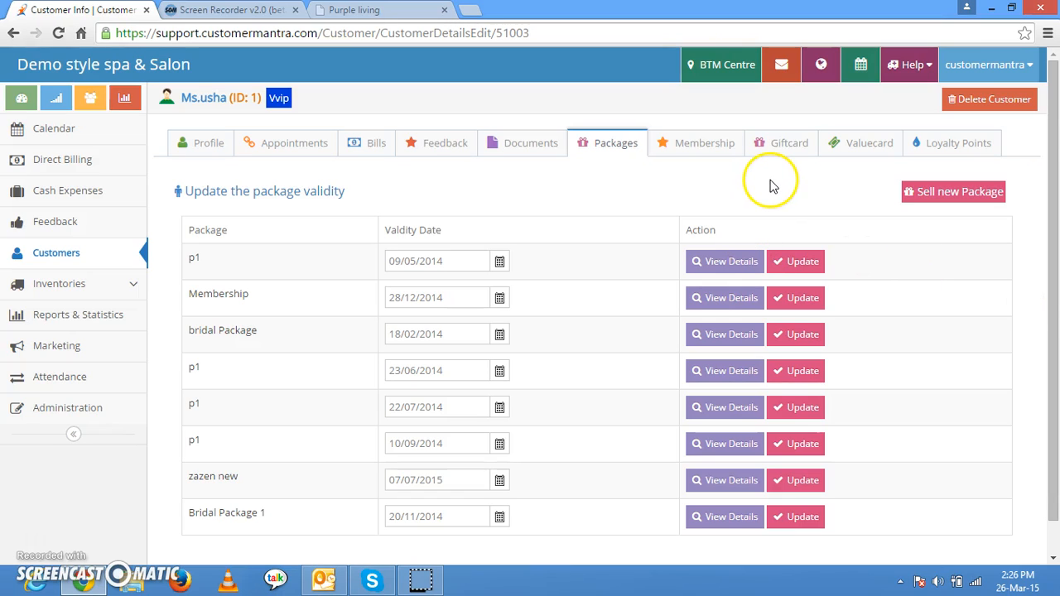
pyautogui.click(717, 263)
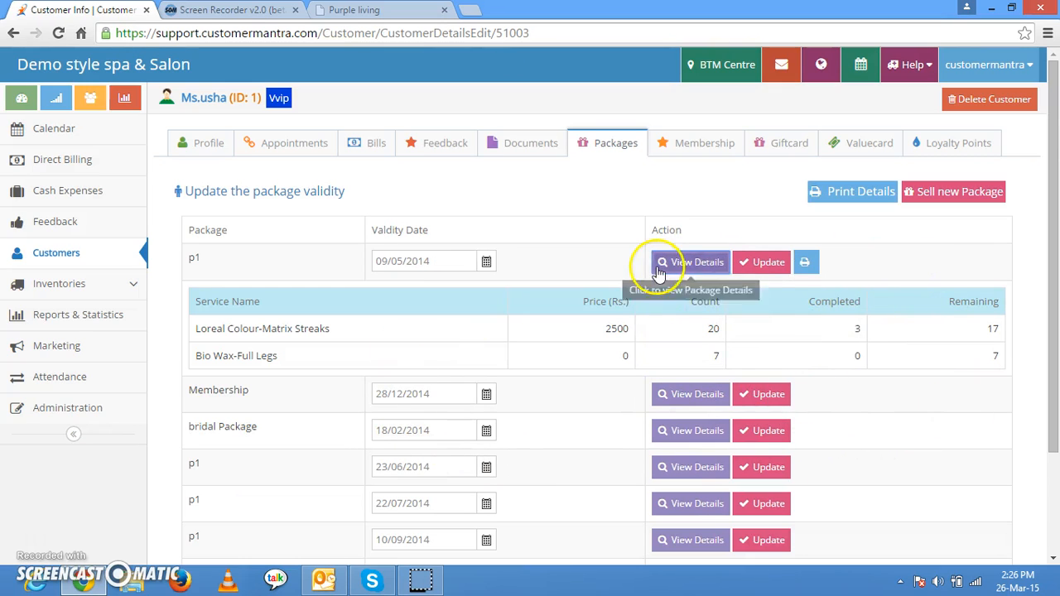
# Step: Review the customer's membership history, gift cards and valuecard payments
pyautogui.click(705, 142)
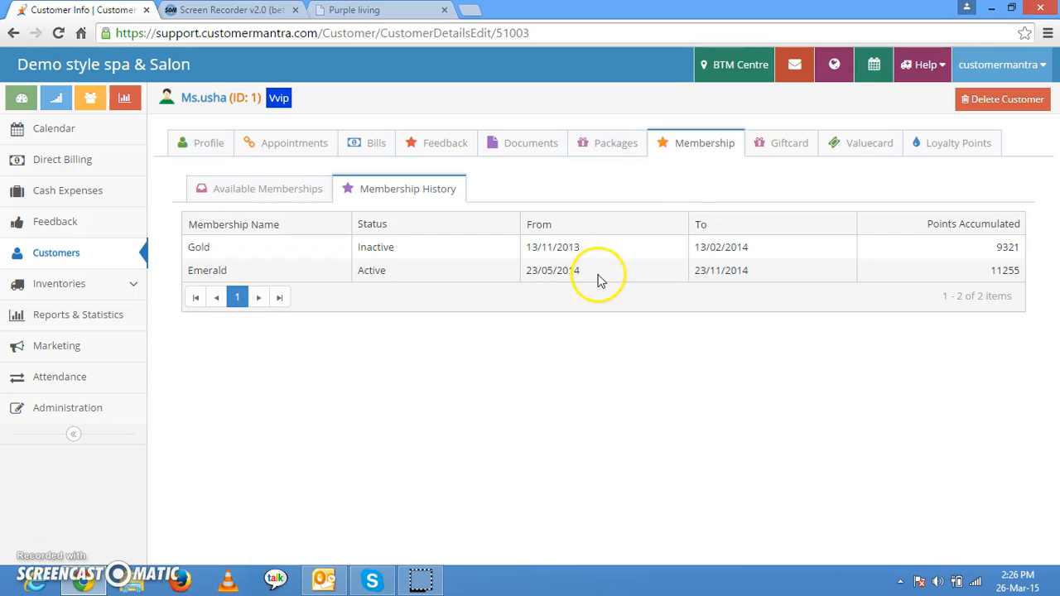
pyautogui.click(791, 145)
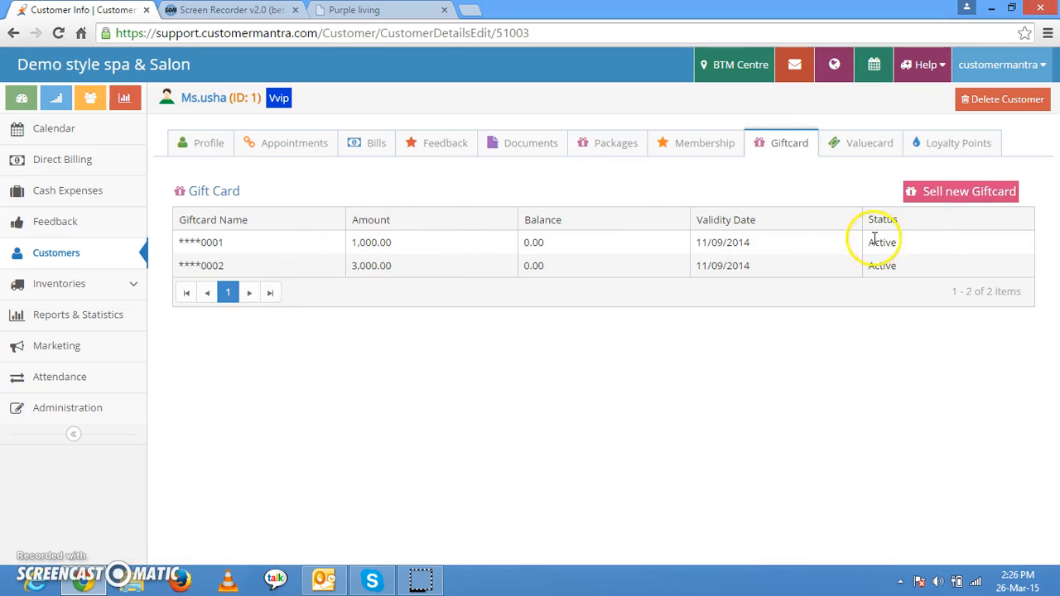
pyautogui.click(859, 142)
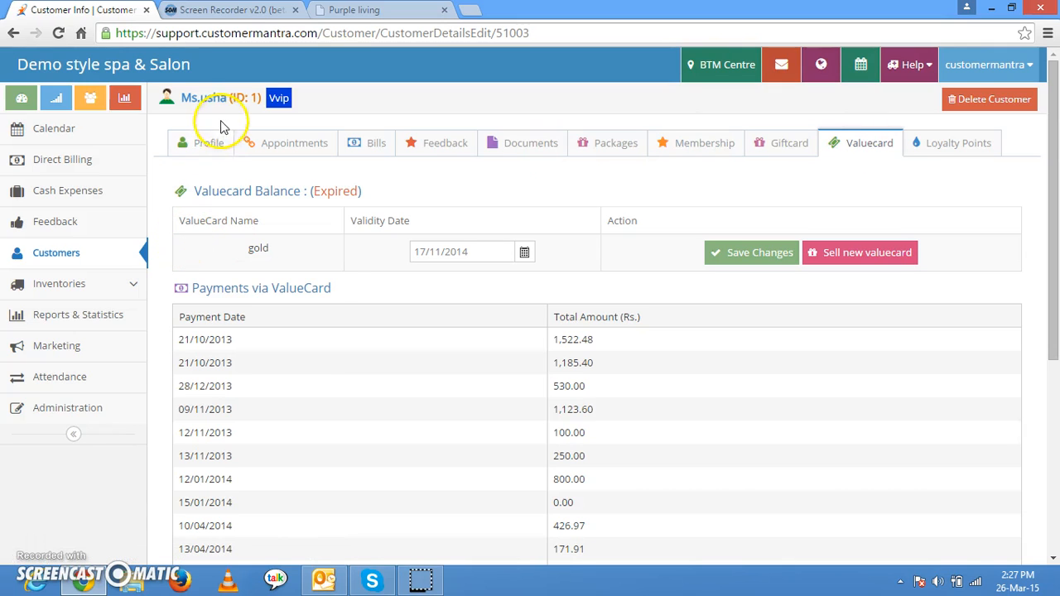
# Step: Go back to the customer's profile summary and reopen the package list
pyautogui.click(204, 145)
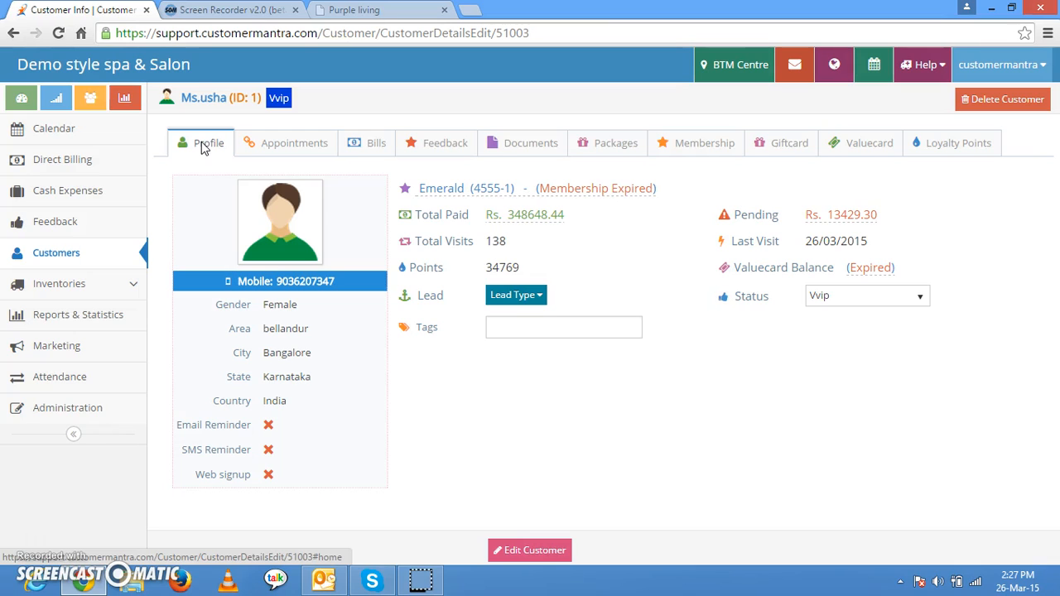
pyautogui.click(616, 143)
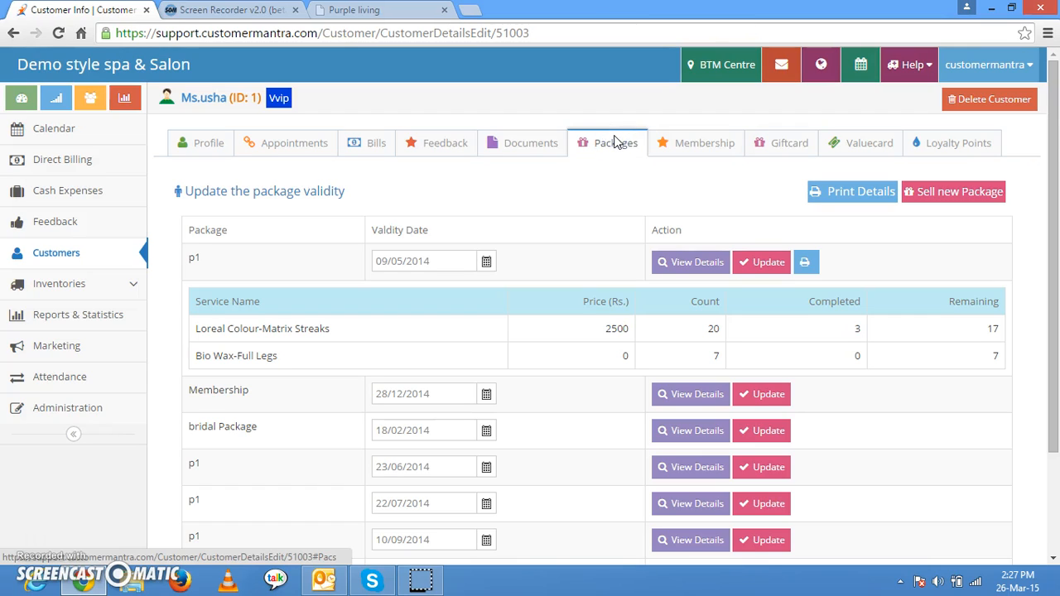